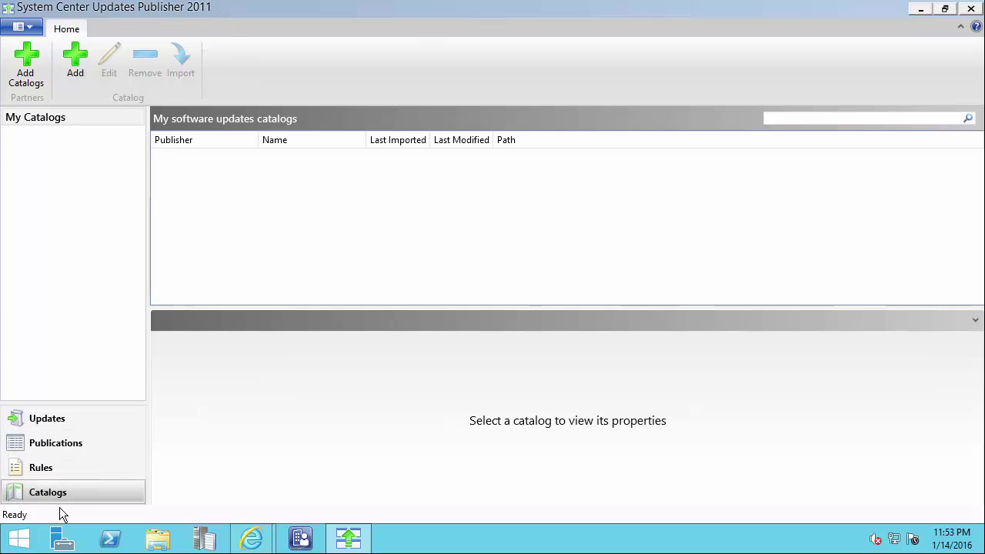
Step: Open the Add Software Update Catalog dialog from the Catalogs workspace and move it into view
left_click(72, 61)
left_click_drag(456, 101, 437, 152)
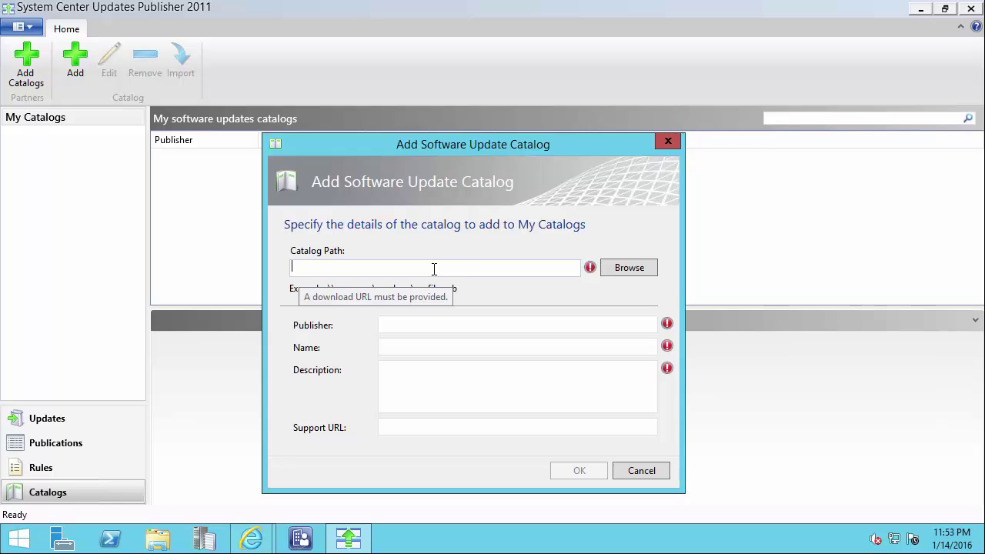
Step: Paste the patchmypc.net CatalogForDemo.cab URL into Catalog Path
right_click(434, 268)
left_click(388, 312)
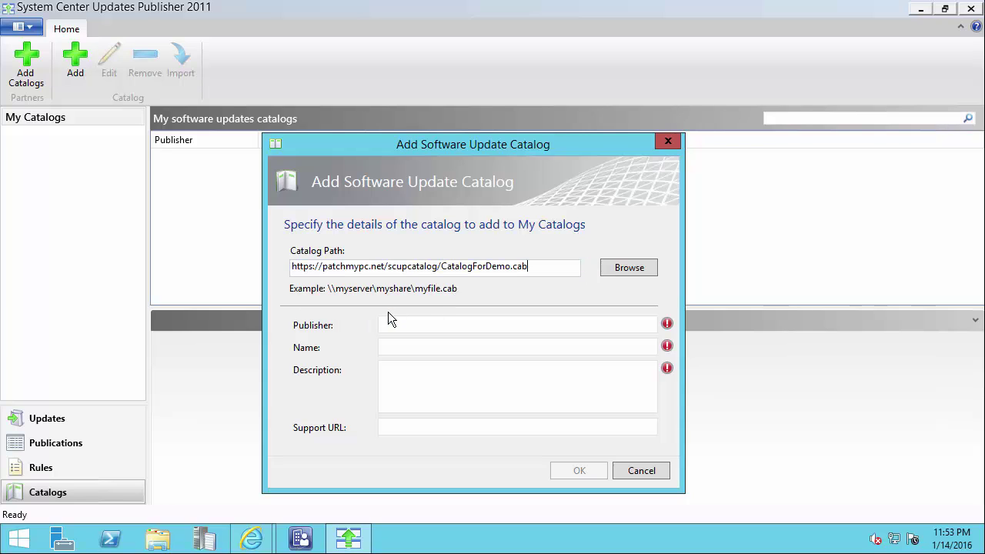
left_click_drag(532, 267, 462, 267)
left_click_drag(340, 286, 267, 277)
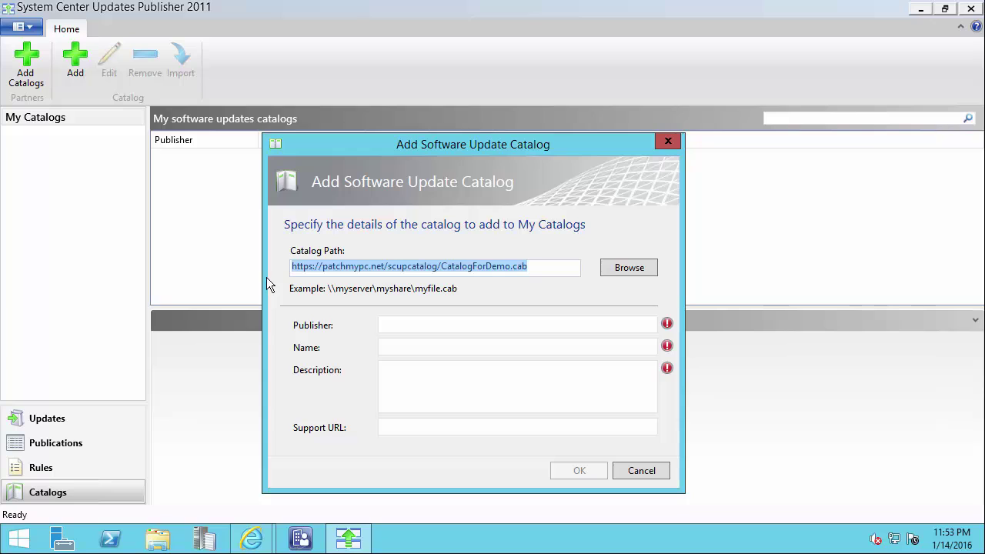
Step: Enter publisher 'Patch My PC, LLC' and name 'Patch My PC SCUP Catalog'
left_click(414, 324)
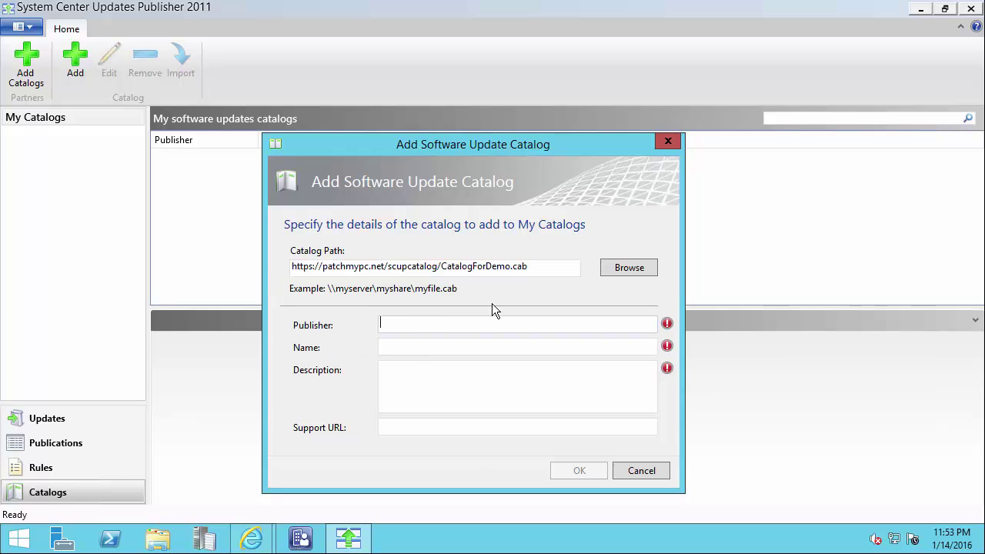
type("Patch My PC, LLC")
key("Tab")
type("Patch")
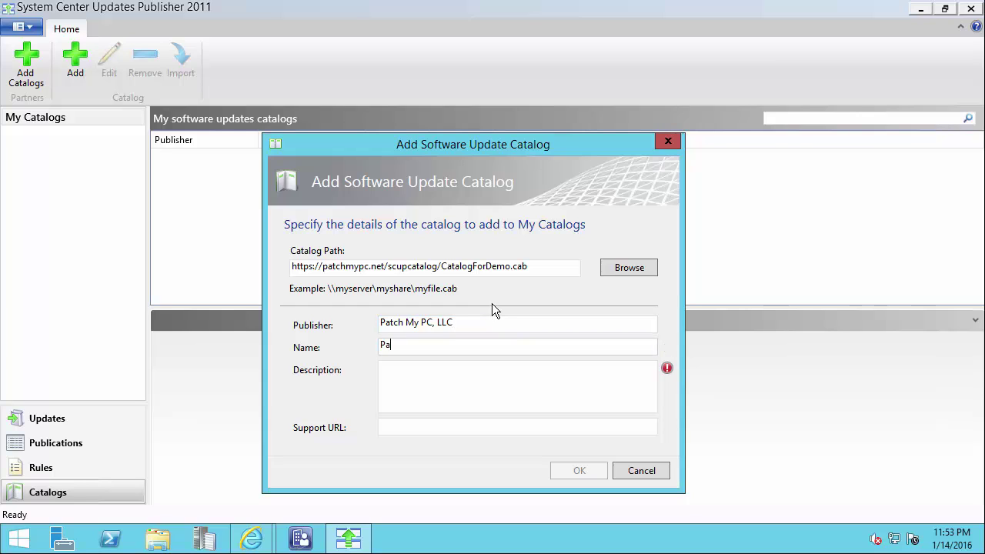
type(" My PC SCUP Catalog")
key("ctrl+a")
key("ctrl+c")
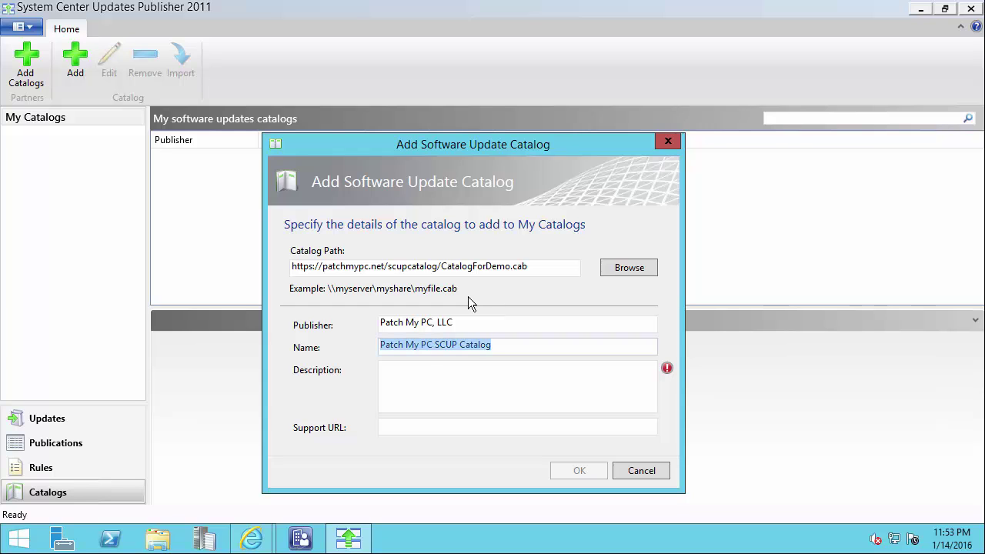
left_click(439, 403)
key("ctrl+v")
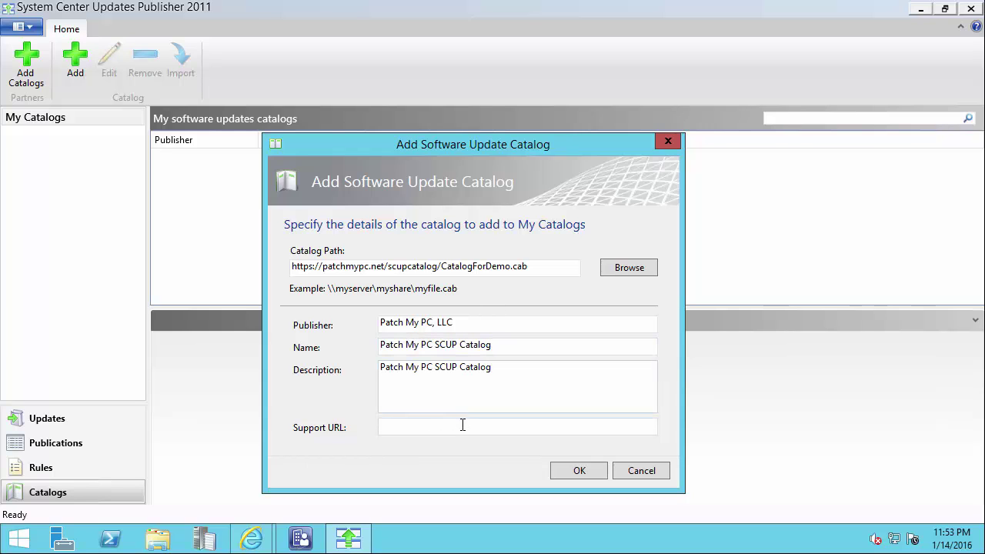
left_click(461, 426)
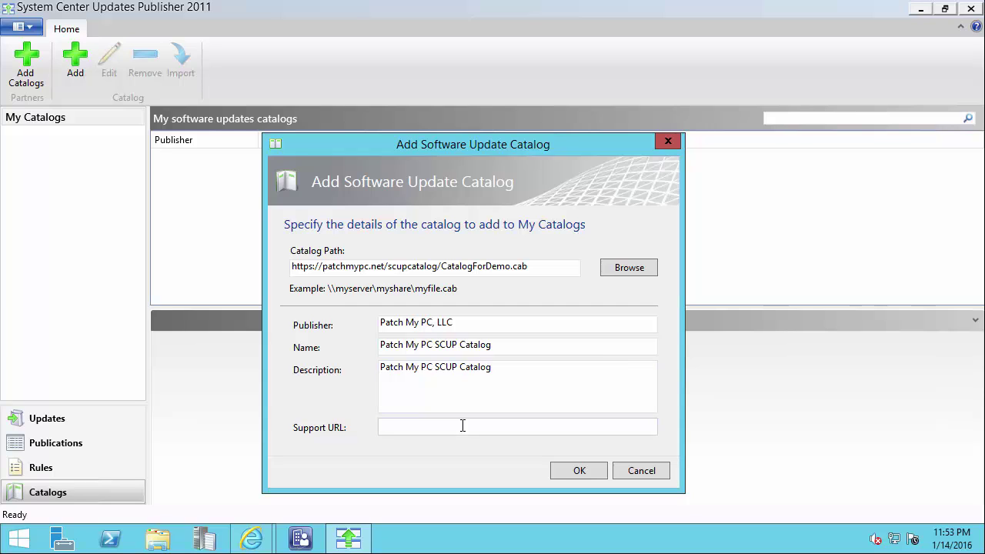
type("https://patchmypc.net/forum")
left_click(578, 472)
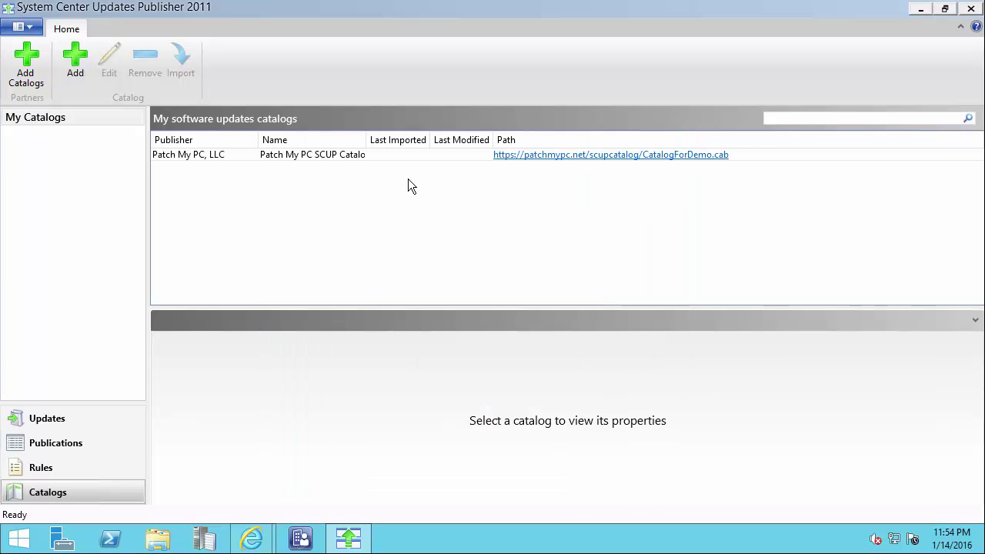
Step: Widen the Name column, then start a catalog import from the Updates workspace
left_click_drag(368, 146, 435, 141)
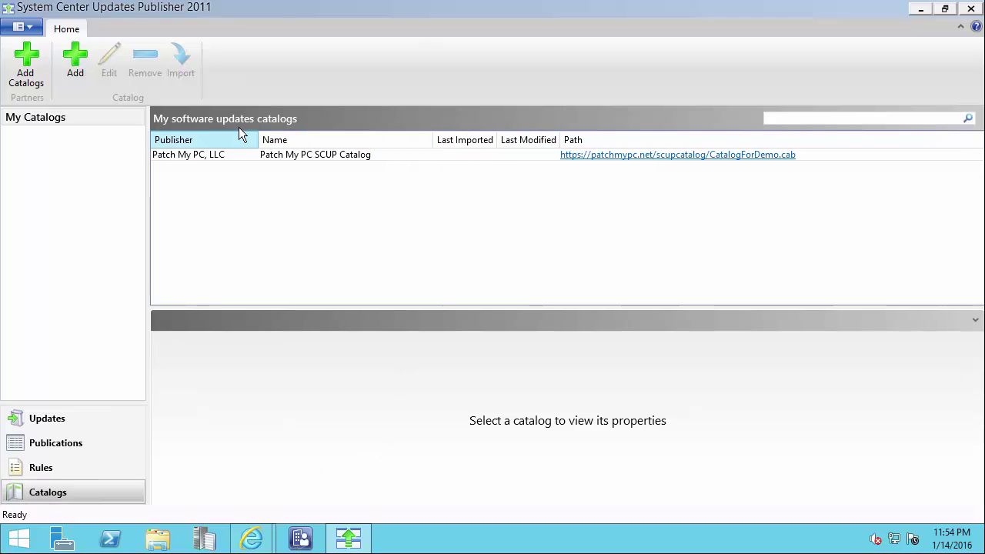
left_click(62, 420)
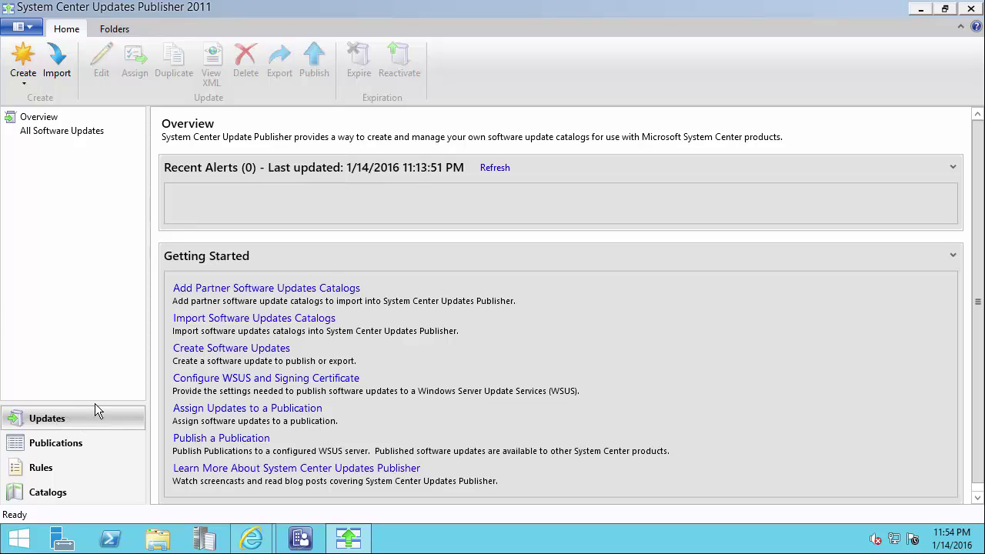
left_click(57, 64)
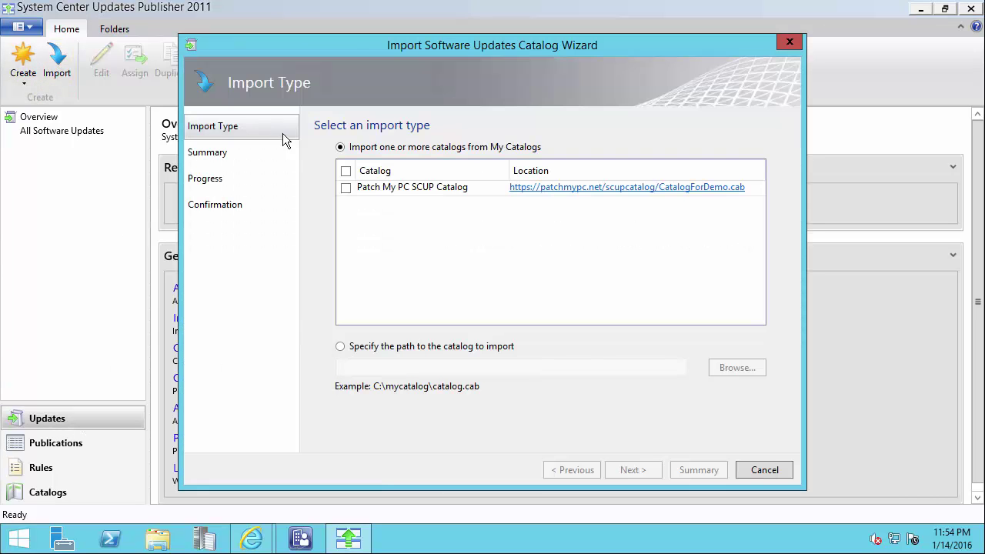
Step: Import the Patch My PC SCUP Catalog, always accepting Patch My PC content, then close the wizard
left_click(345, 171)
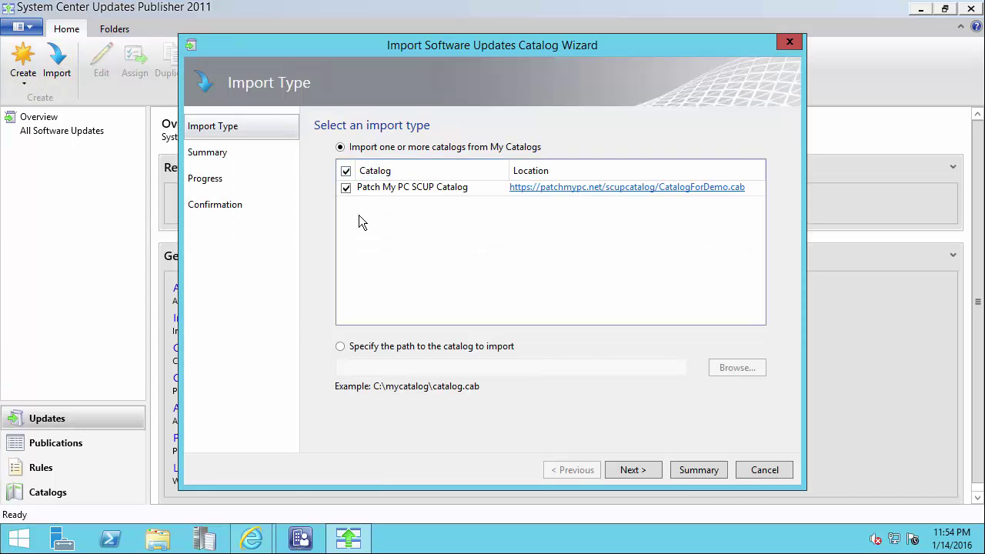
left_click(638, 472)
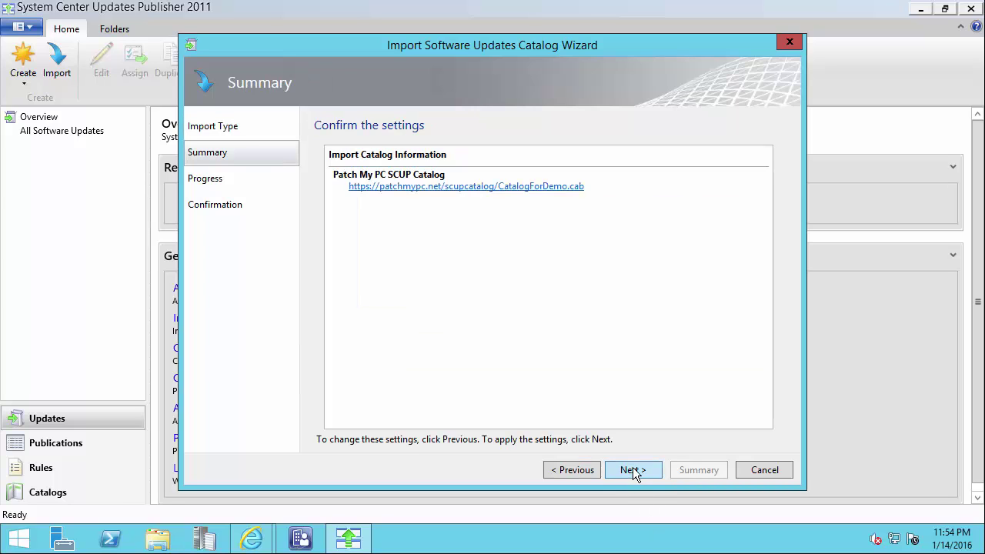
left_click(633, 470)
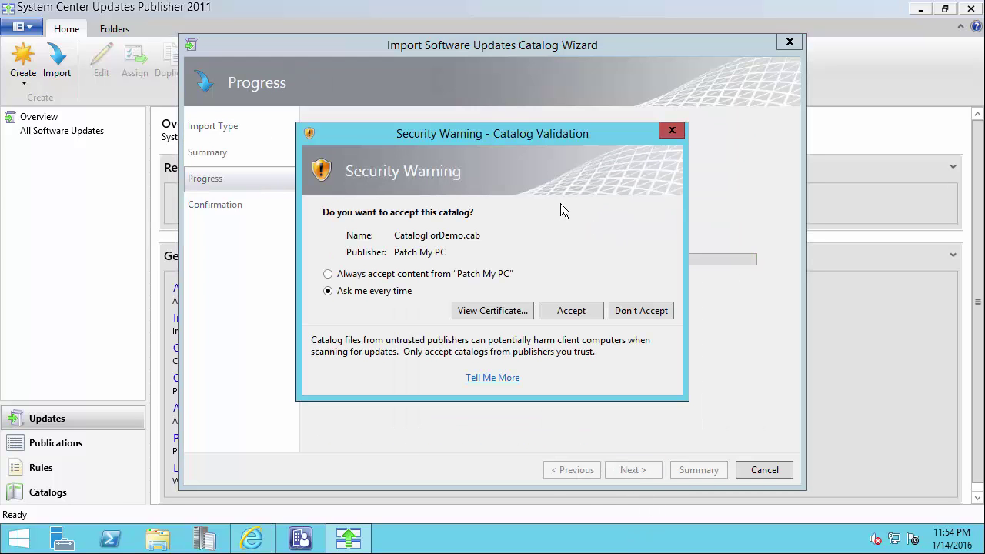
left_click(329, 274)
left_click(573, 311)
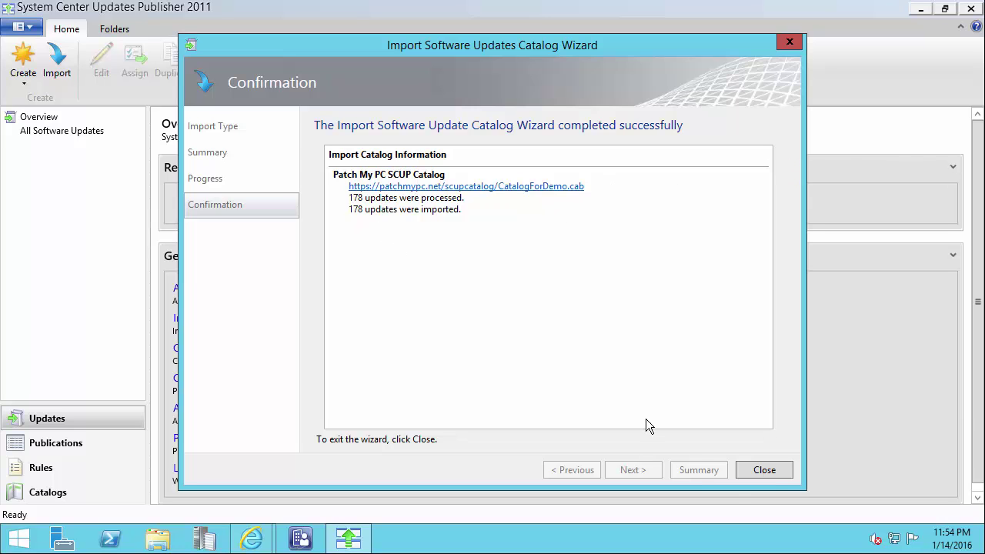
left_click(744, 473)
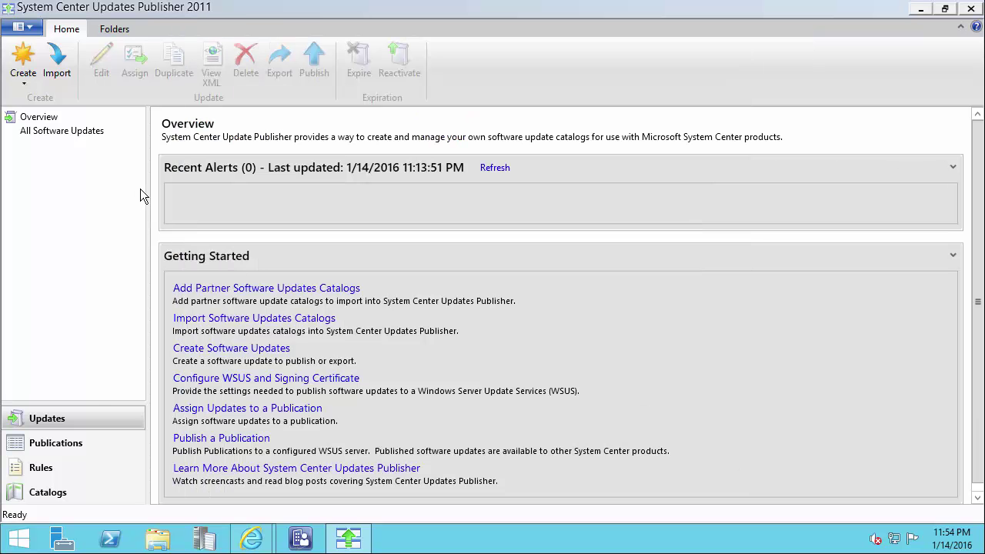
left_click_drag(147, 185, 208, 193)
scroll(93, 190, "down", 5)
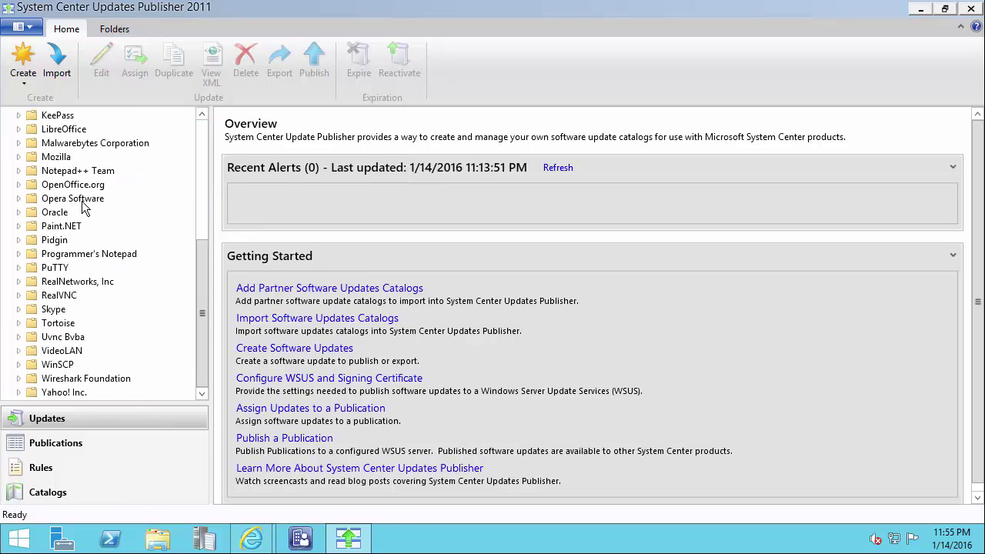
scroll(86, 240, "up", 5)
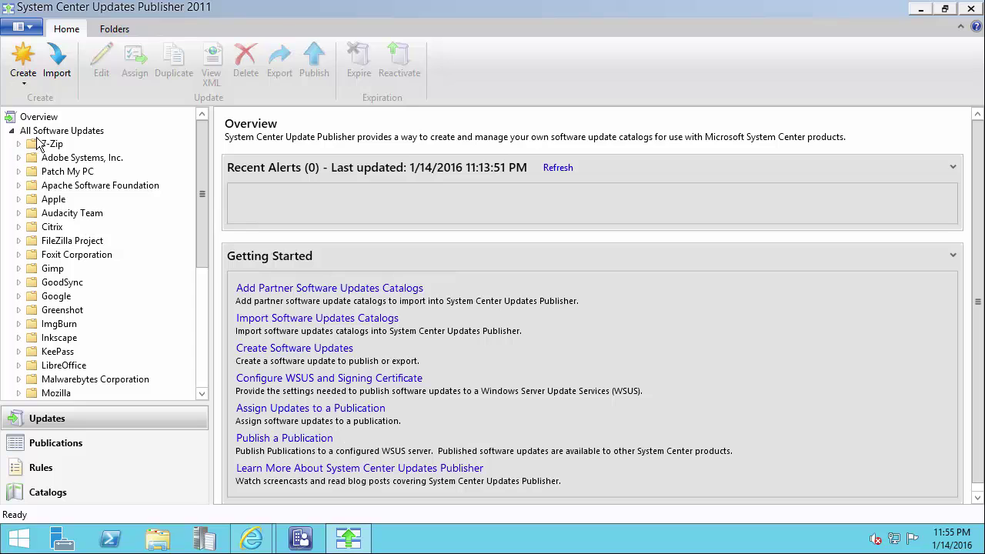
scroll(56, 163, "down", 5)
scroll(55, 163, "up", 5)
left_click(51, 145)
scroll(68, 188, "down", 1)
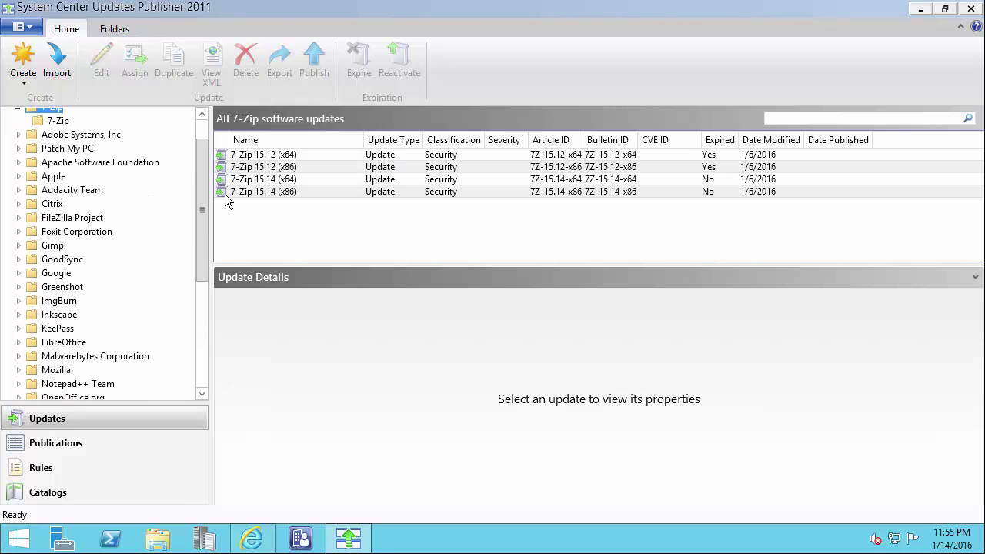
scroll(77, 173, "up", 1)
scroll(56, 168, "down", 1)
left_click(55, 164)
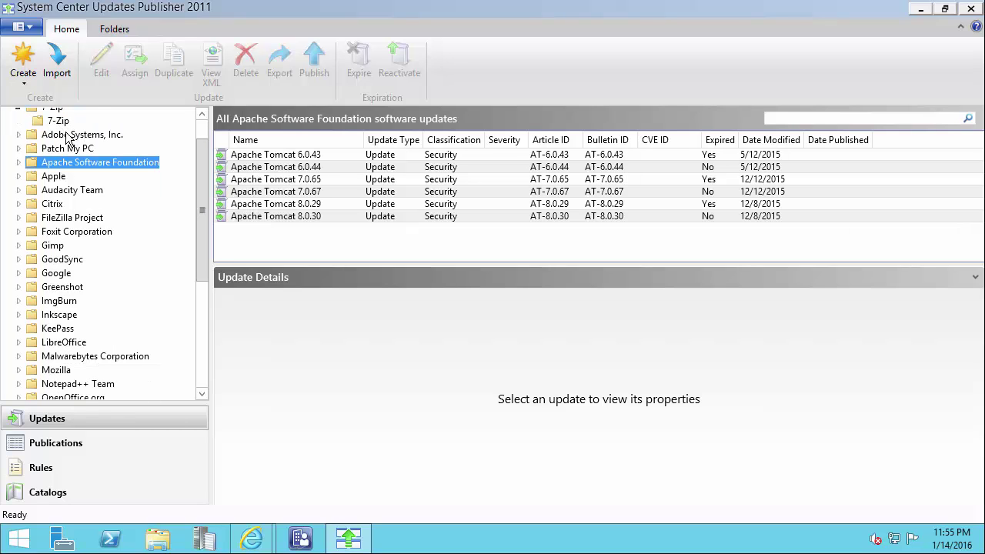
left_click(56, 121)
scroll(61, 160, "down", 1)
scroll(85, 196, "up", 2)
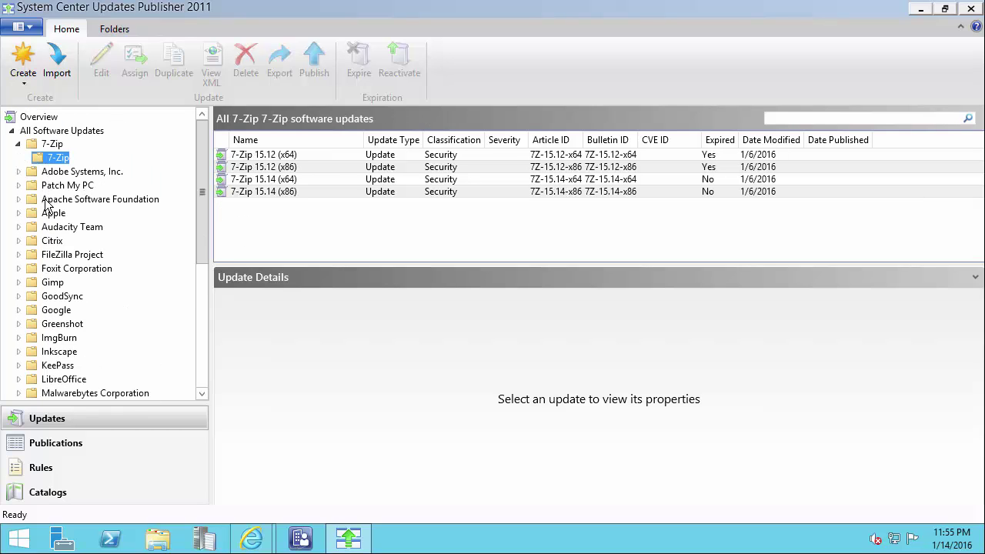
left_click(59, 216)
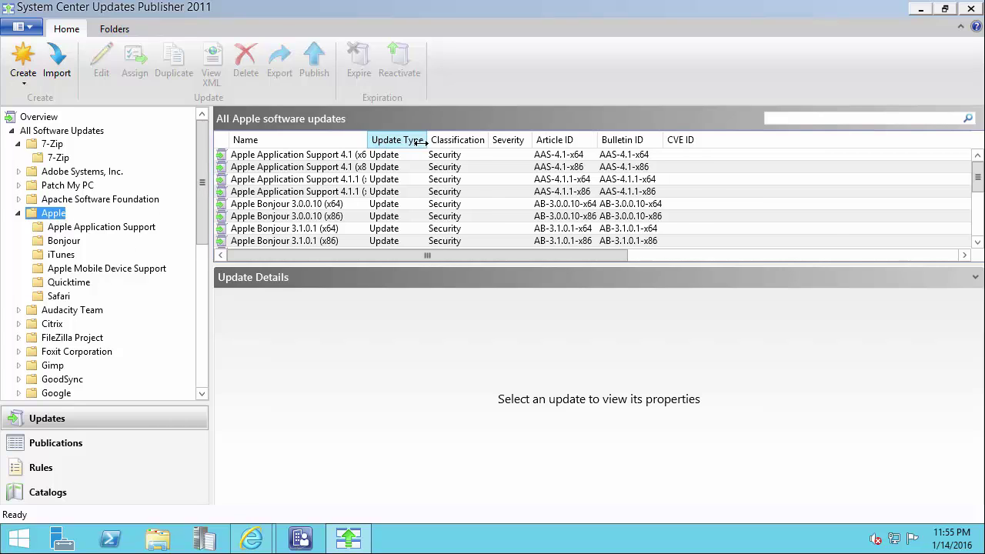
left_click_drag(368, 141, 421, 141)
left_click(69, 132)
scroll(378, 191, "down", 2)
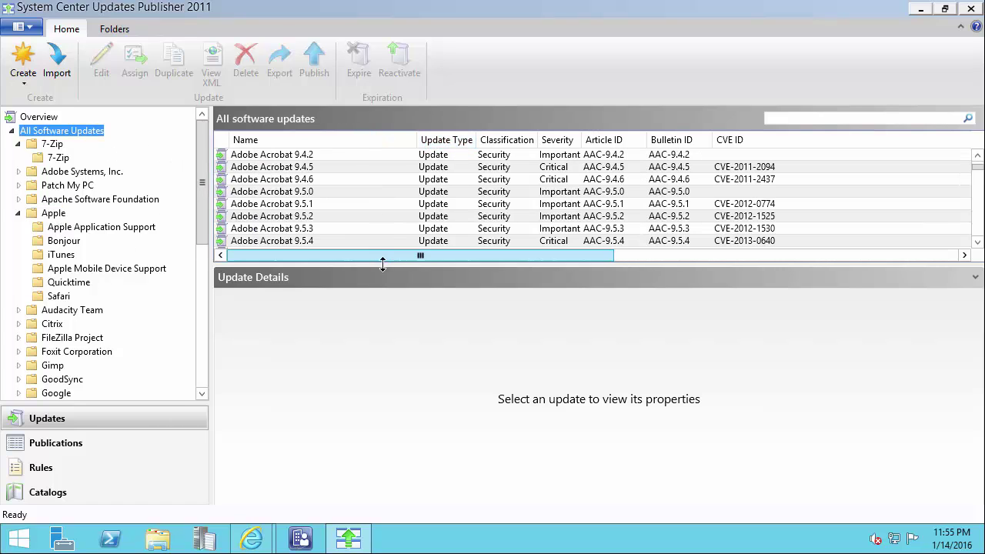
left_click_drag(377, 261, 378, 346)
scroll(450, 199, "down", 20)
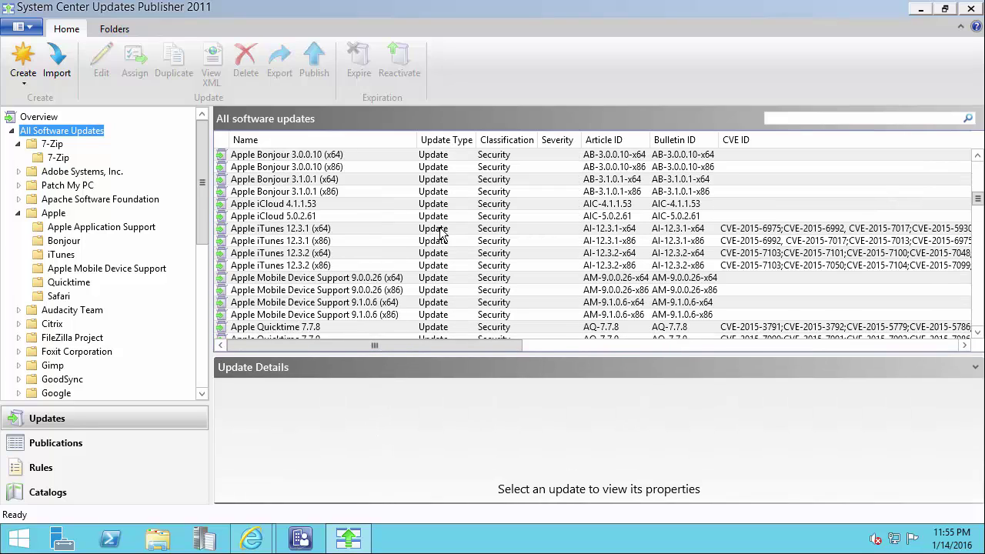
scroll(448, 224, "down", 3)
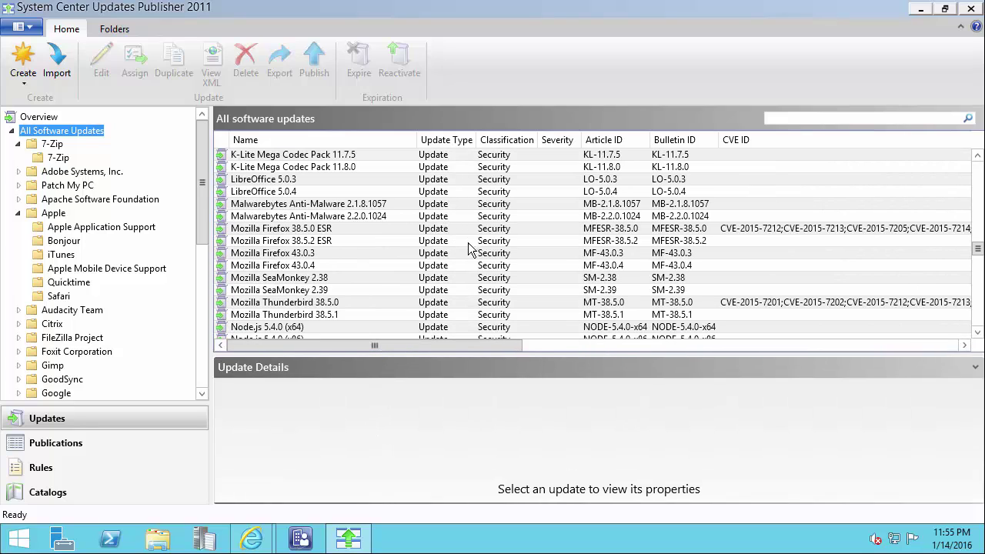
mouse_move(250, 544)
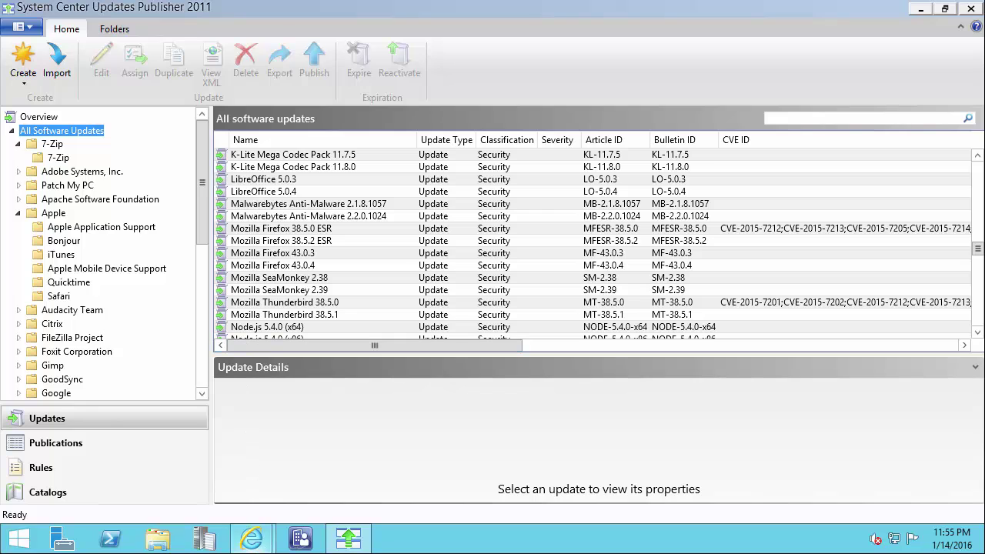
Step: On patchmypc.net, open the SCUP Catalog newsletter sign-up form via Release History
left_click(303, 481)
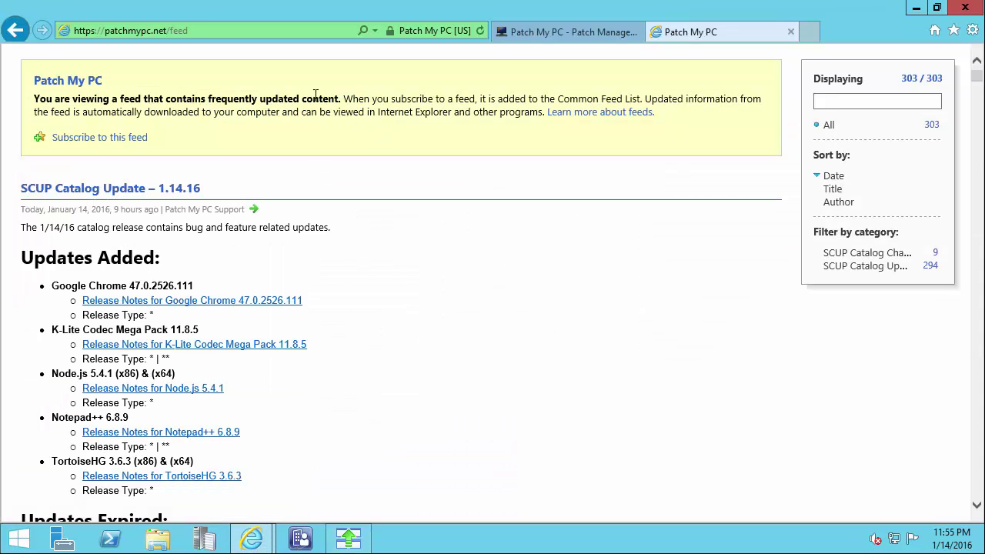
left_click(213, 31)
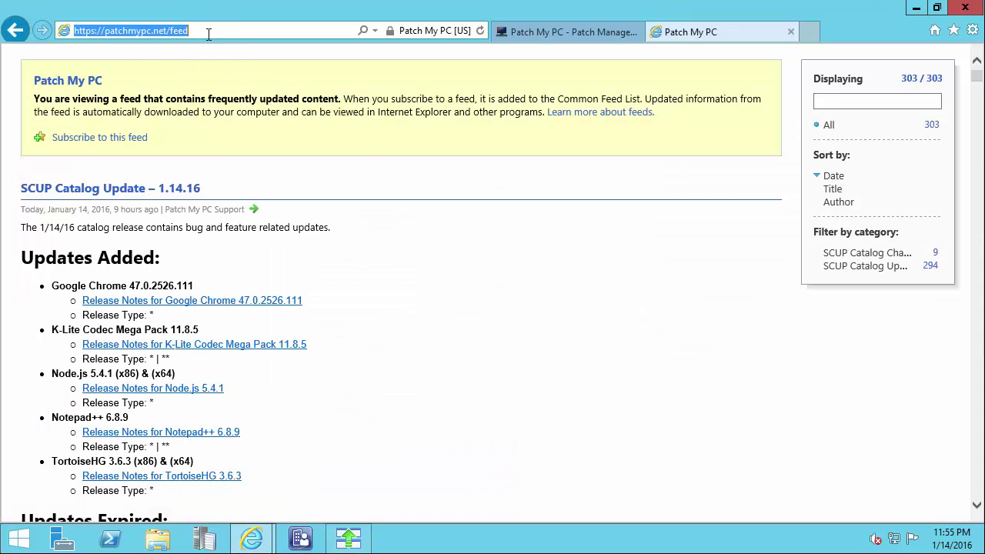
left_click(574, 30)
mouse_move(262, 146)
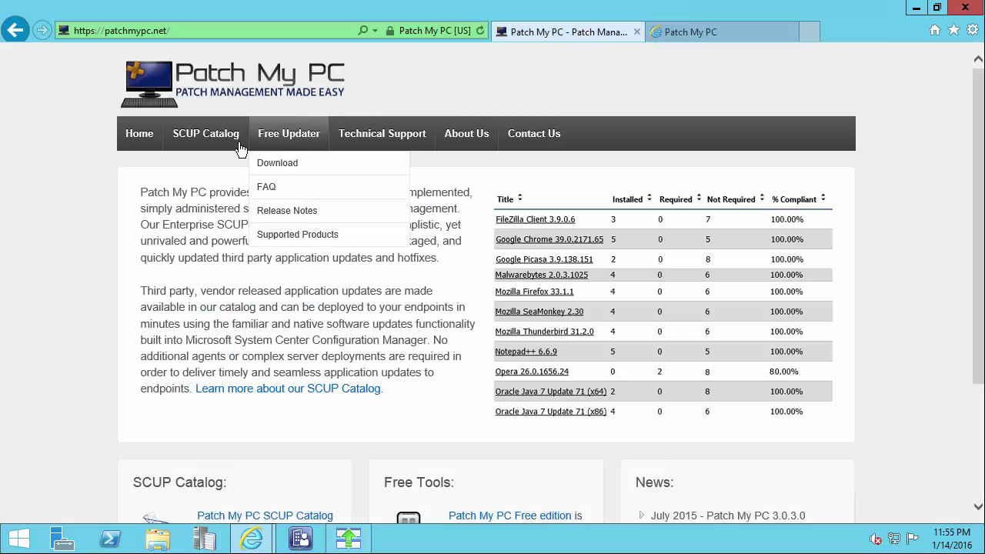
mouse_move(177, 139)
mouse_move(230, 306)
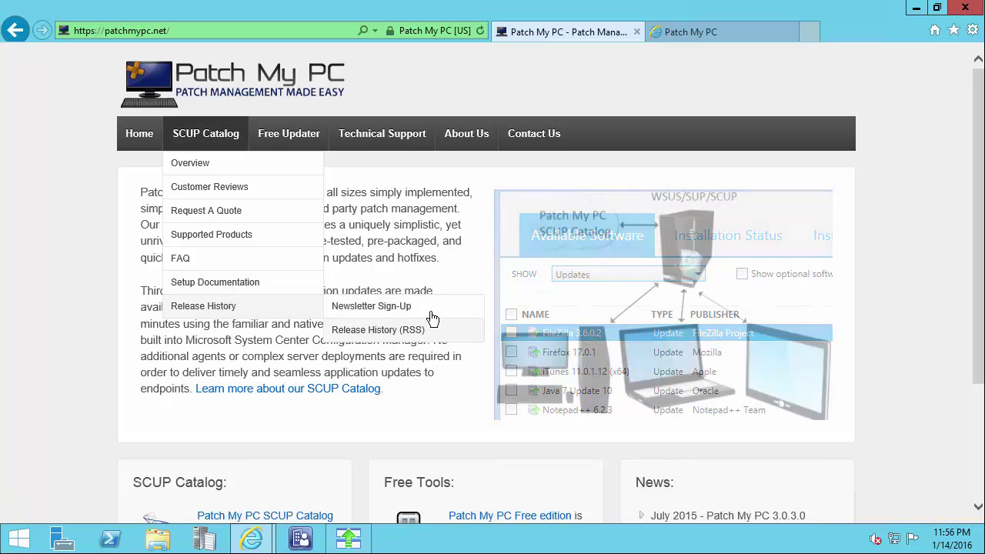
left_click(394, 308)
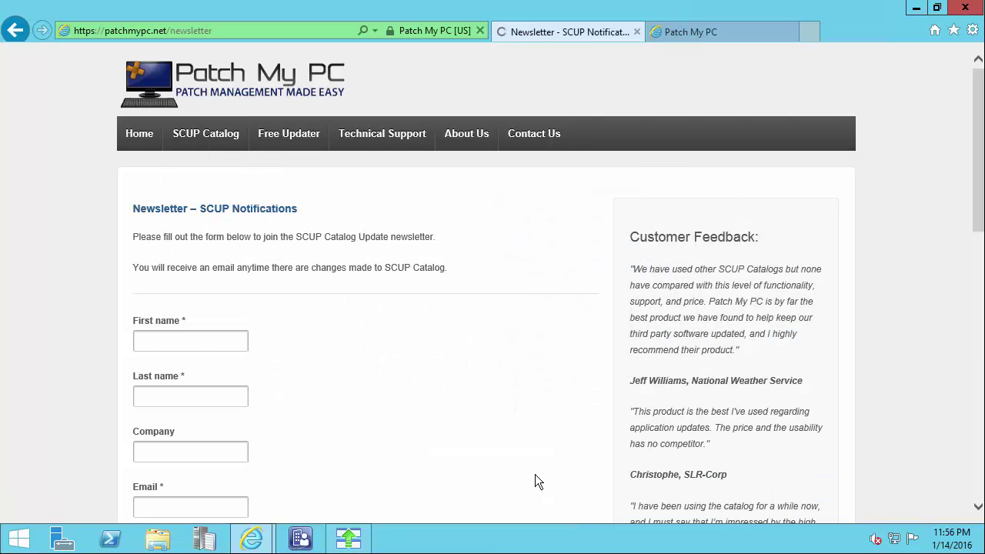
left_click(198, 344)
scroll(197, 348, "down", 1)
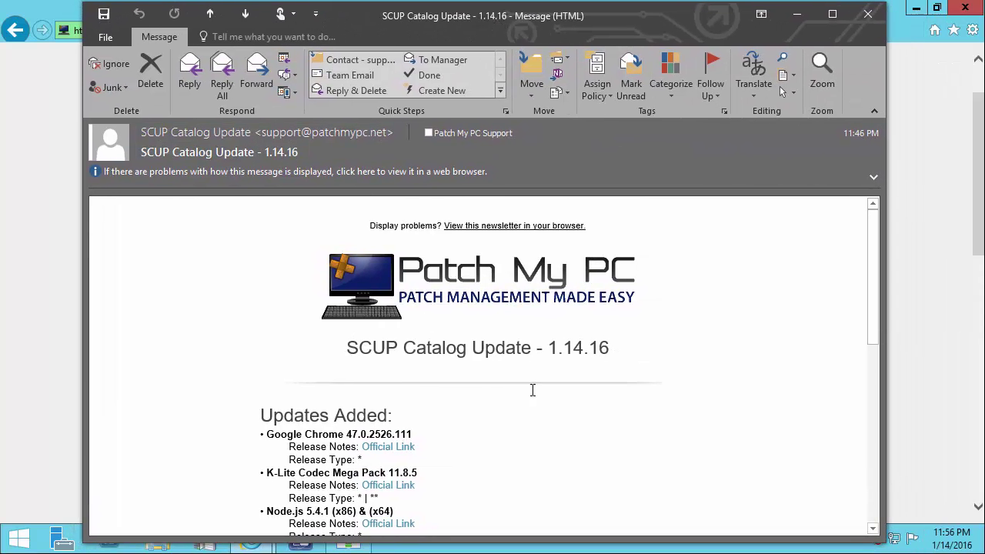
Step: Read through the Updates Added list in the SCUP Catalog Update 1.14.16 e-mail
scroll(531, 392, "down", 1)
left_click_drag(262, 388, 397, 390)
left_click(396, 390)
scroll(415, 397, "down", 2)
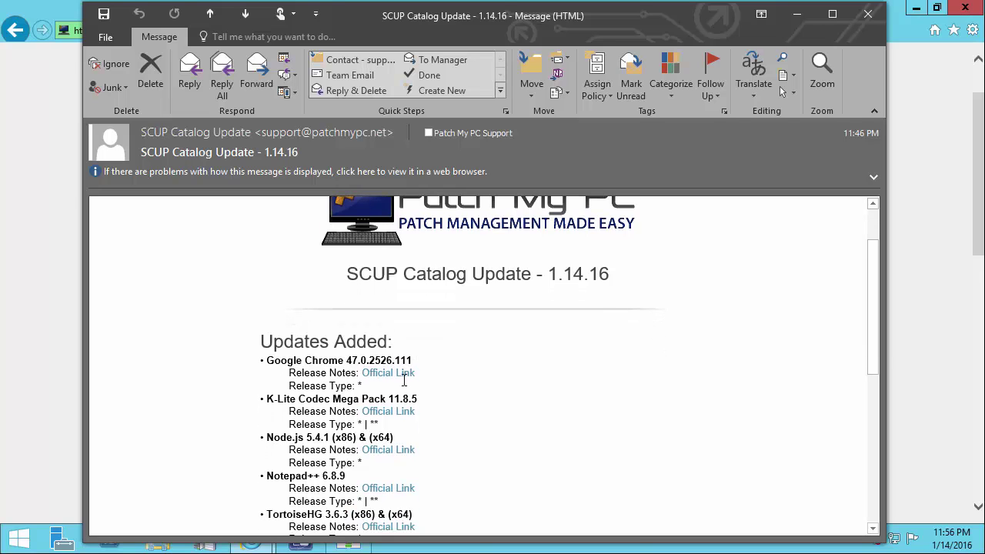
scroll(389, 368, "down", 2)
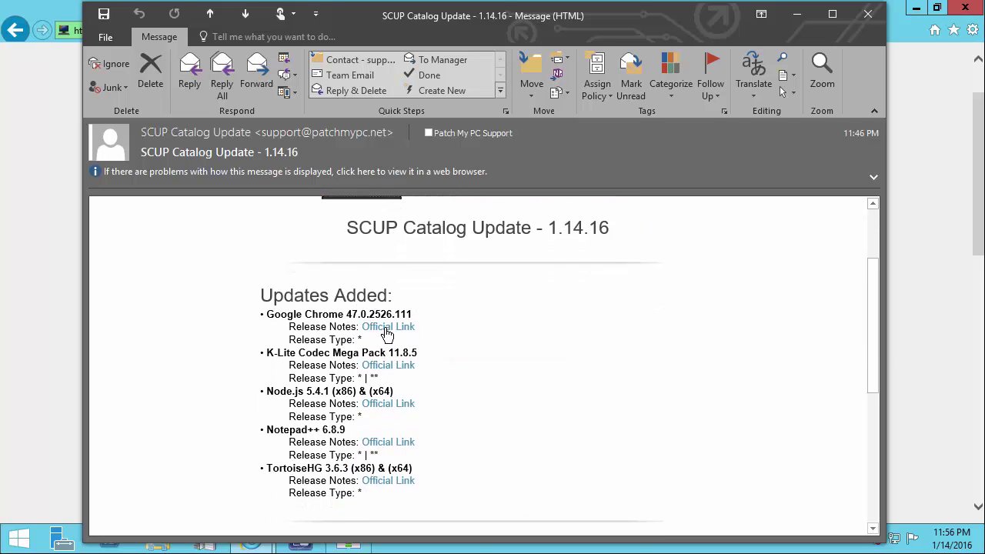
scroll(332, 328, "down", 1)
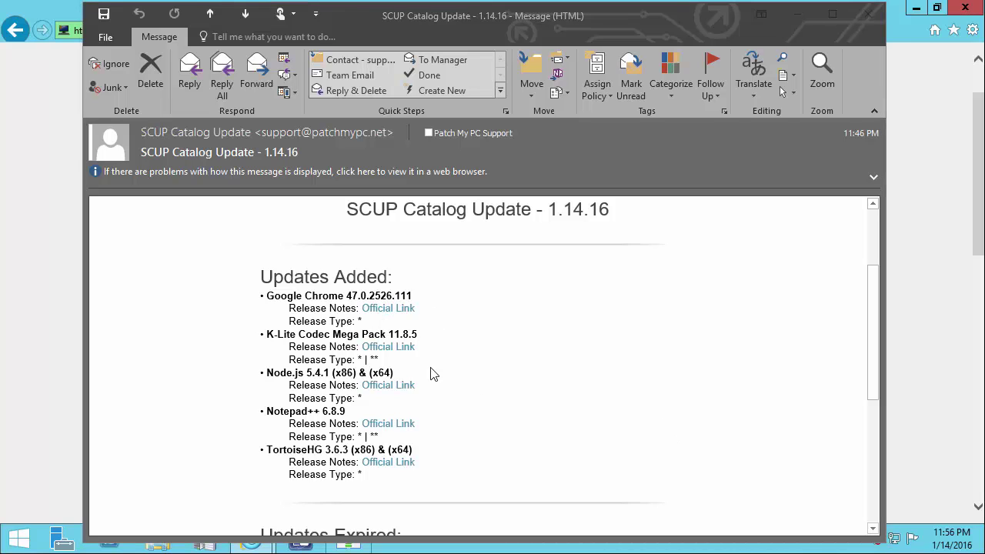
scroll(276, 316, "down", 1)
scroll(299, 358, "down", 3)
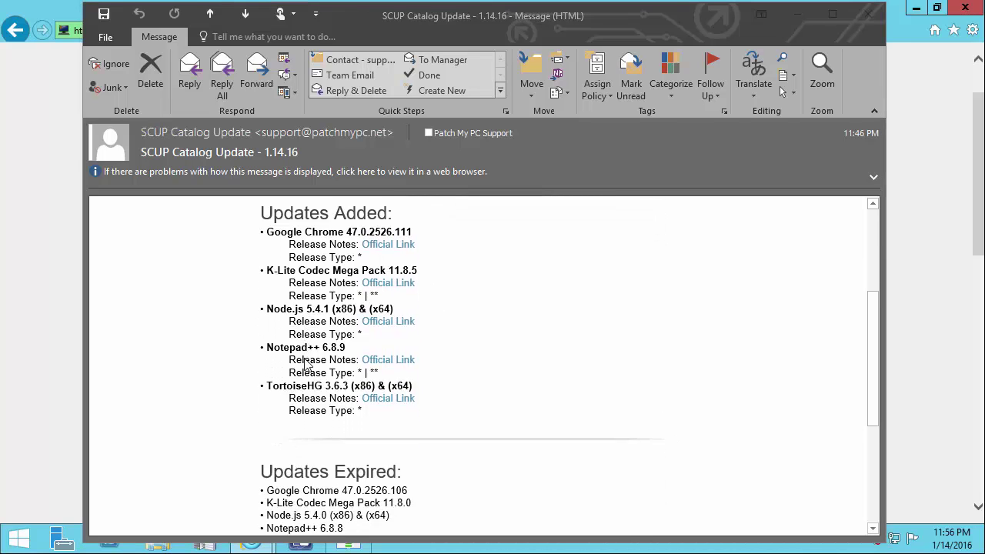
scroll(314, 356, "up", 1)
scroll(319, 352, "down", 7)
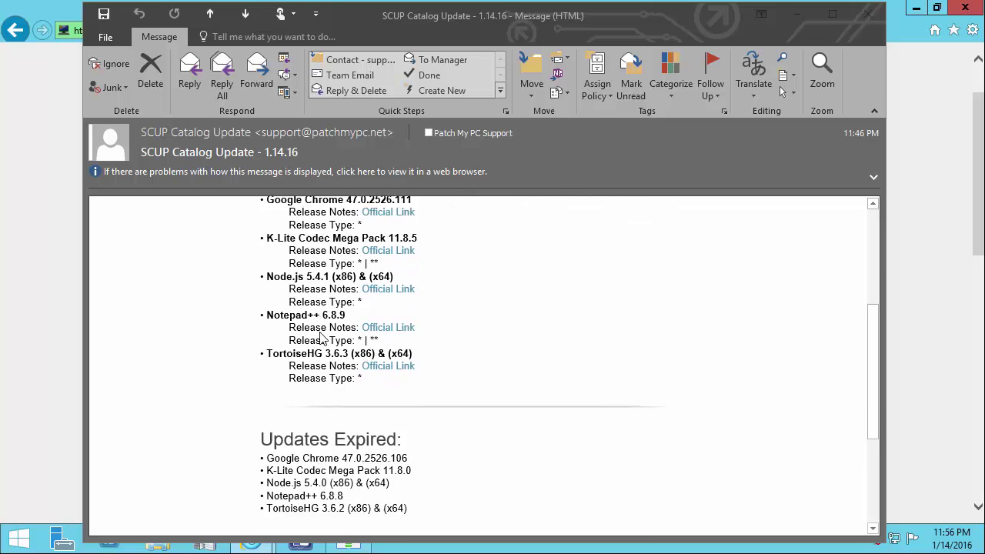
Step: Review the TortoiseHG entry and Updates Expired list, then close the e-mail
left_click_drag(336, 449, 260, 416)
scroll(329, 408, "up", 5)
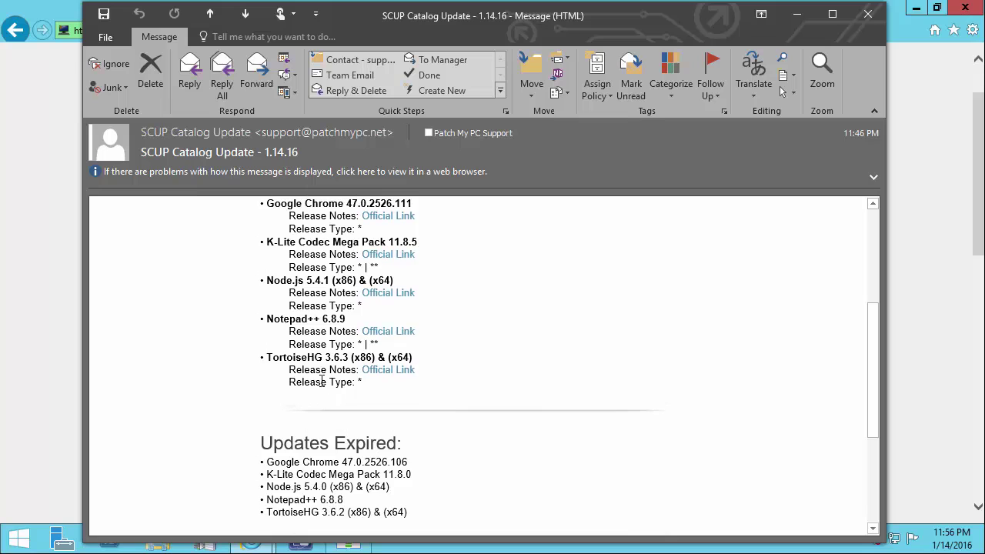
left_click_drag(315, 381, 380, 387)
scroll(310, 308, "up", 4)
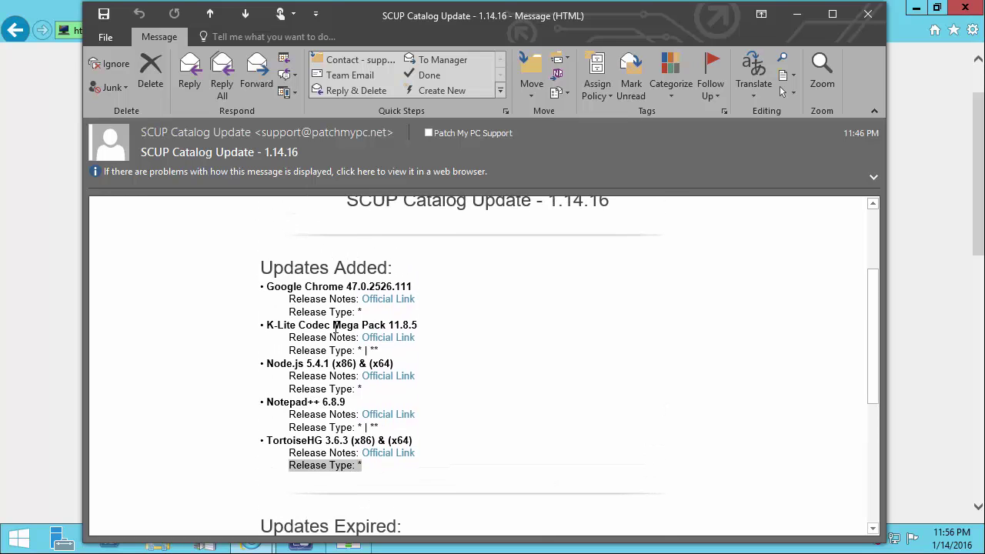
scroll(338, 328, "down", 2)
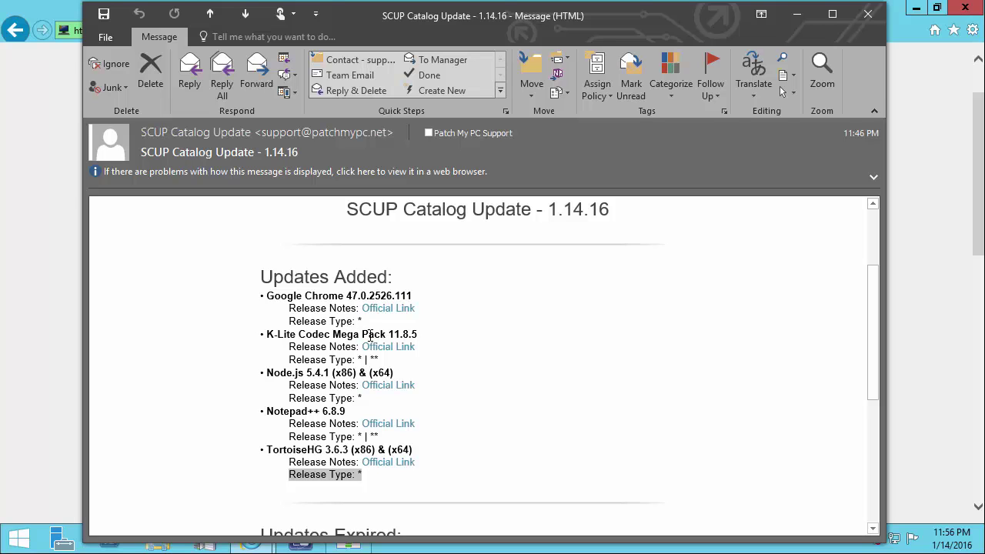
scroll(358, 312, "down", 6)
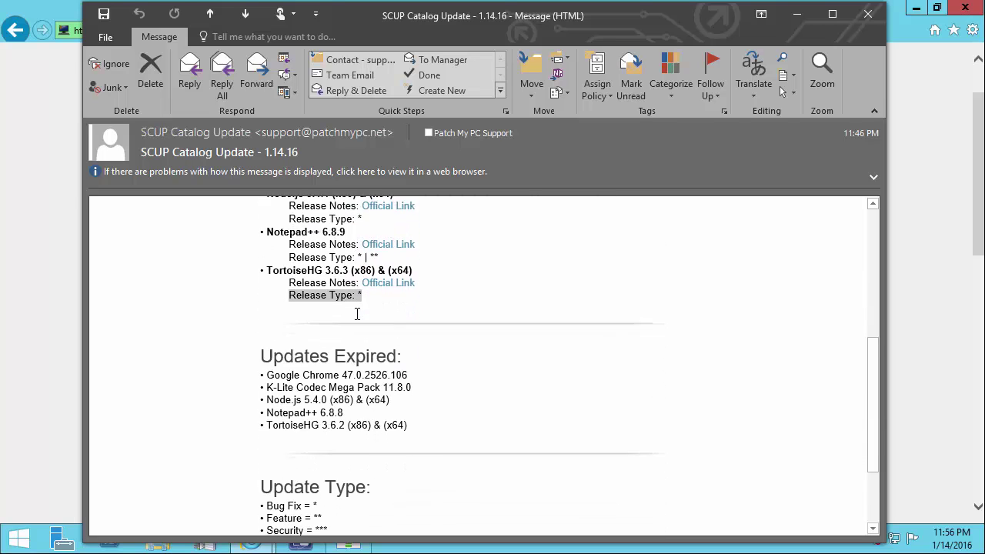
left_click(868, 14)
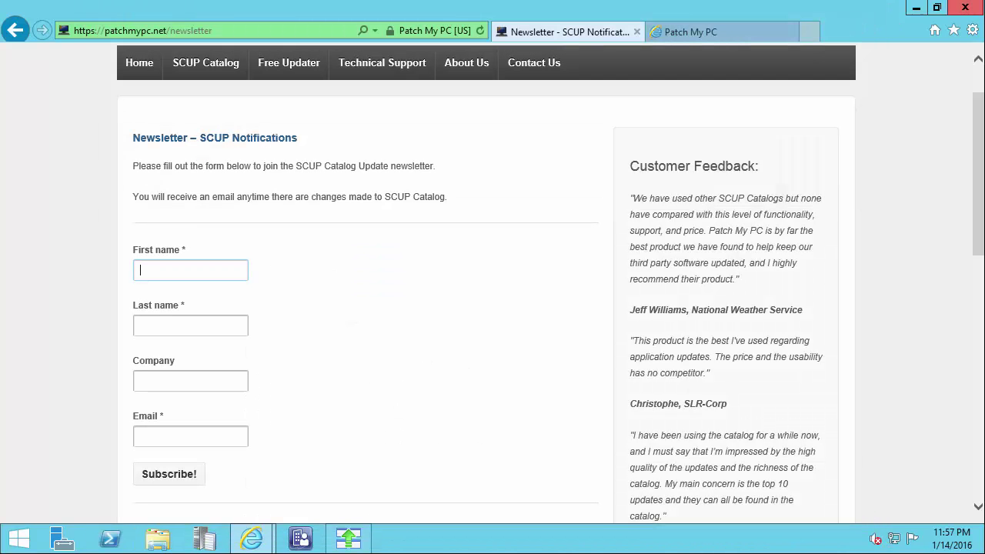
Step: Close Internet Explorer along with all its open tabs
left_click(965, 11)
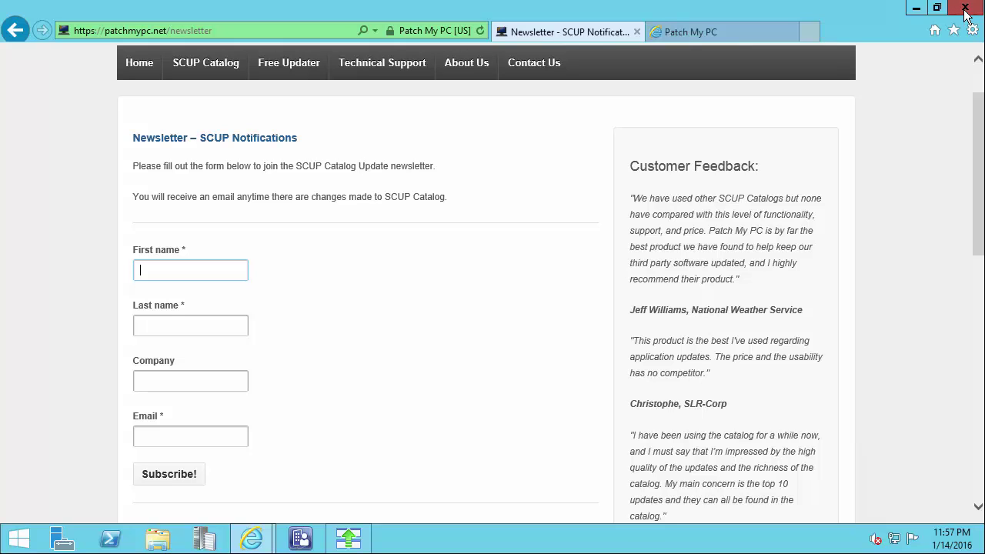
left_click(475, 274)
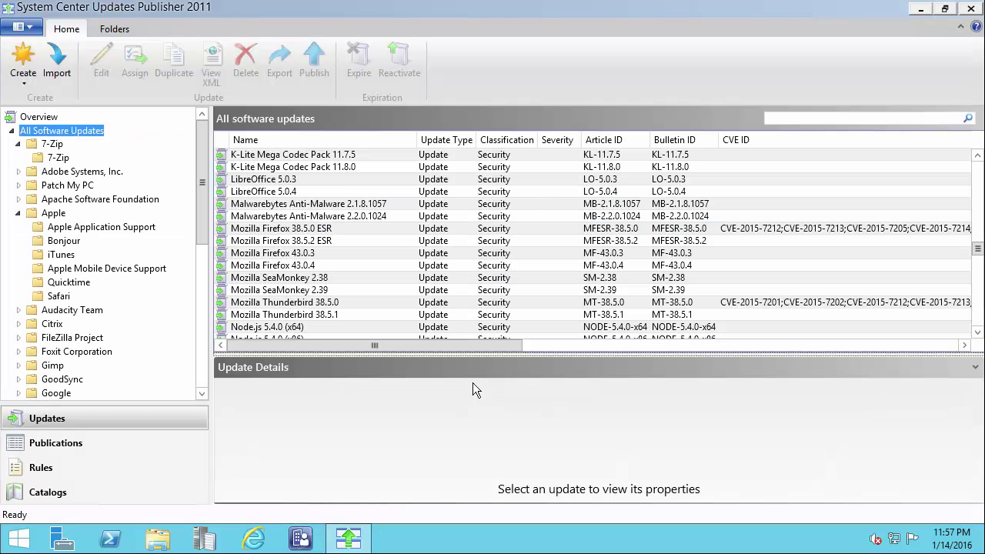
Step: Restart Updates Publisher from the taskbar, maximize it, and widen the vendor tree pane
left_click(973, 9)
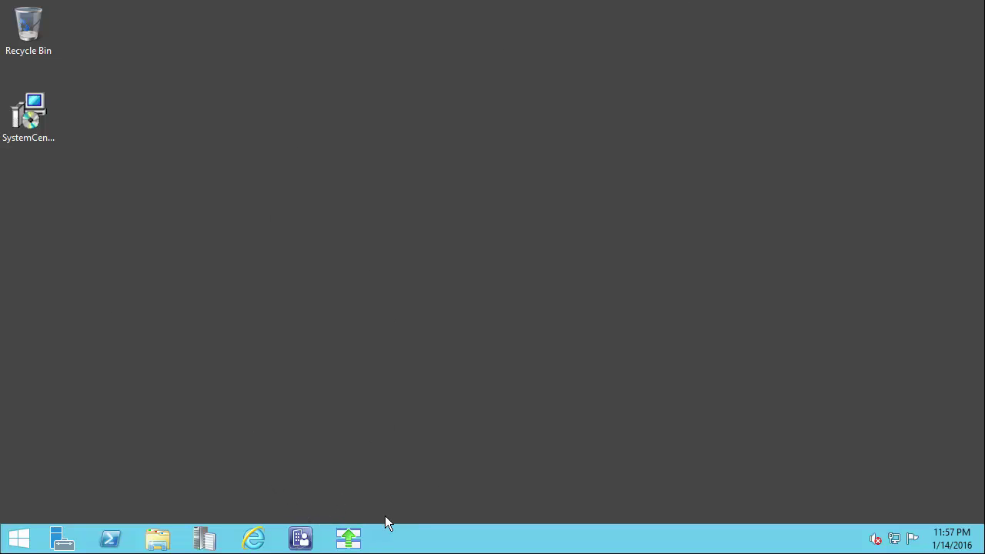
left_click(348, 539)
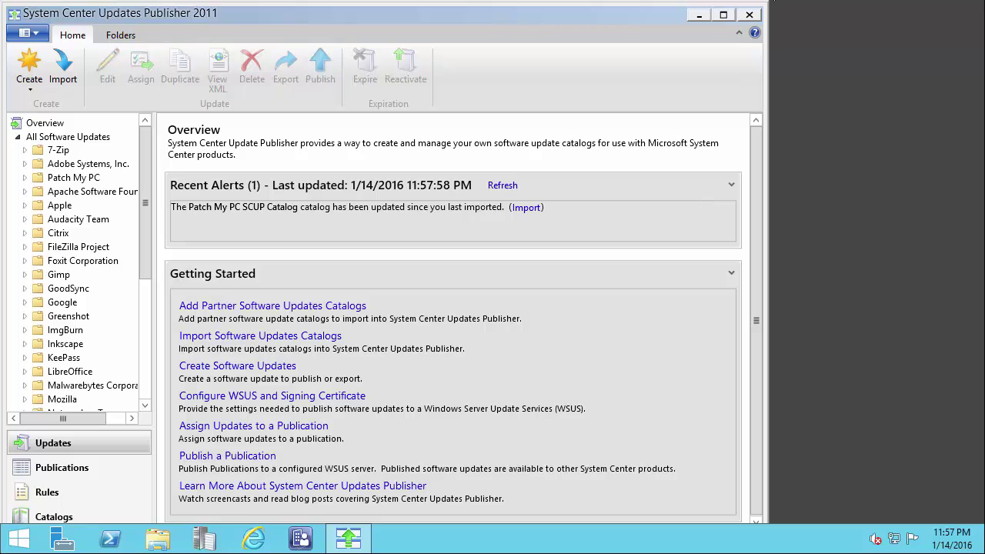
left_click(724, 14)
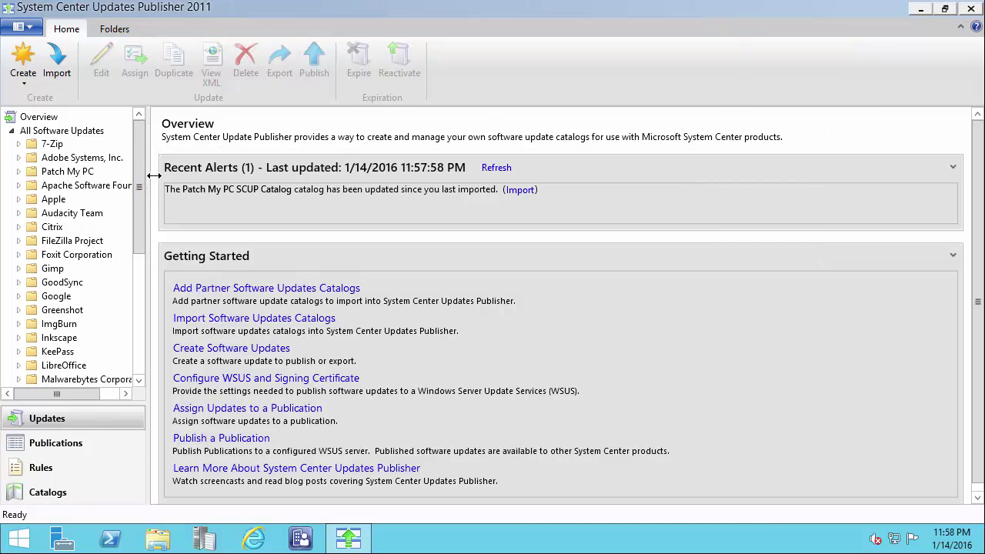
left_click_drag(147, 175, 179, 176)
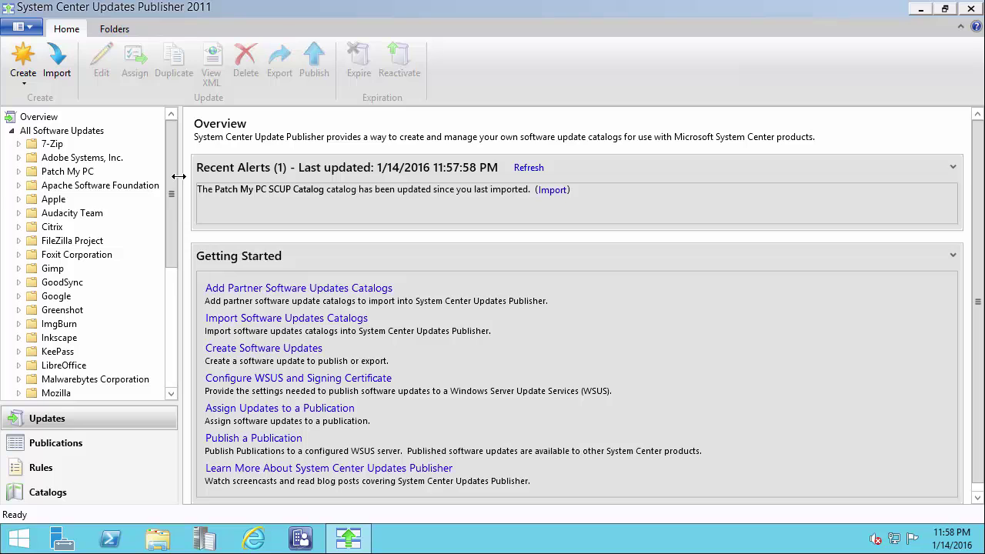
Step: Re-import the updated catalog from the Recent Alerts link, choosing Yes to All to overwrite
left_click(558, 192)
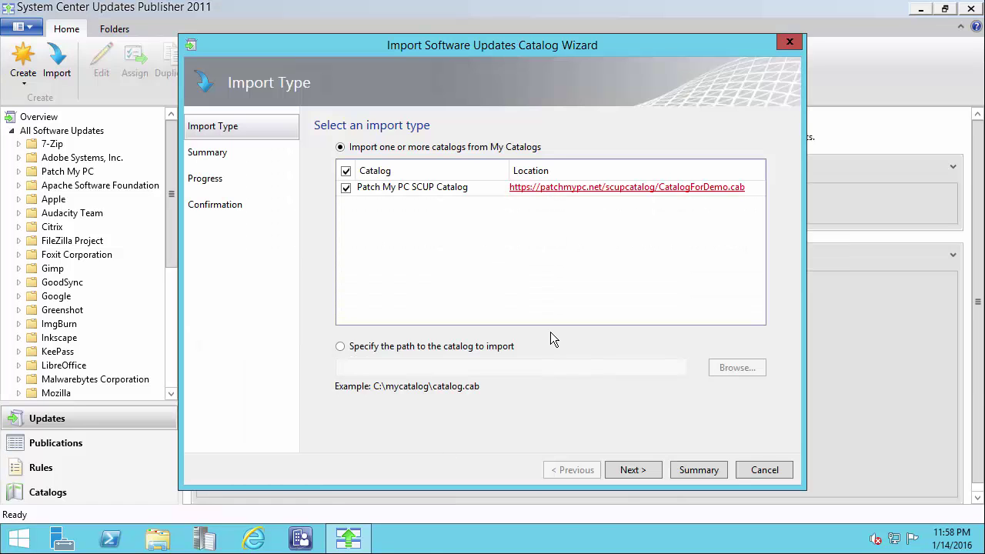
left_click(625, 471)
left_click(625, 469)
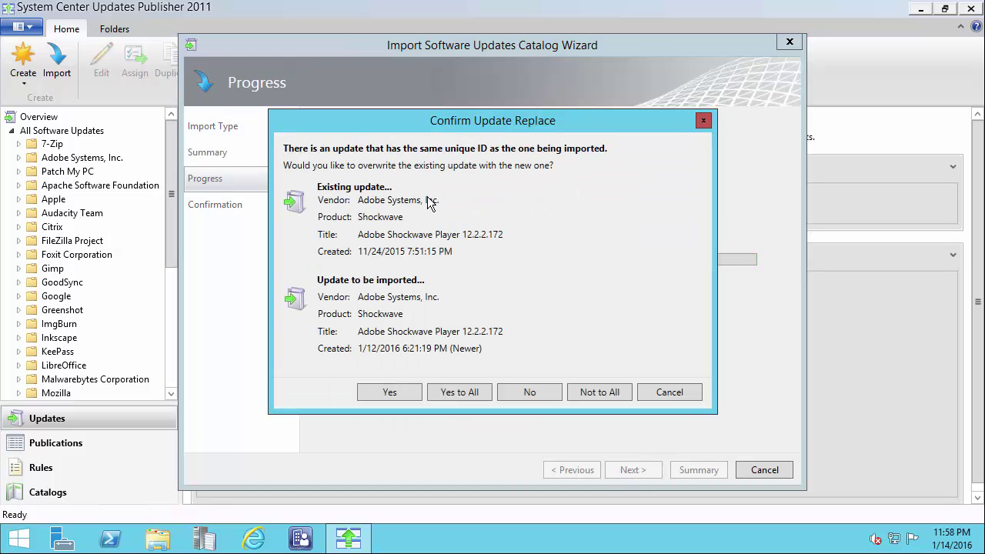
left_click(456, 393)
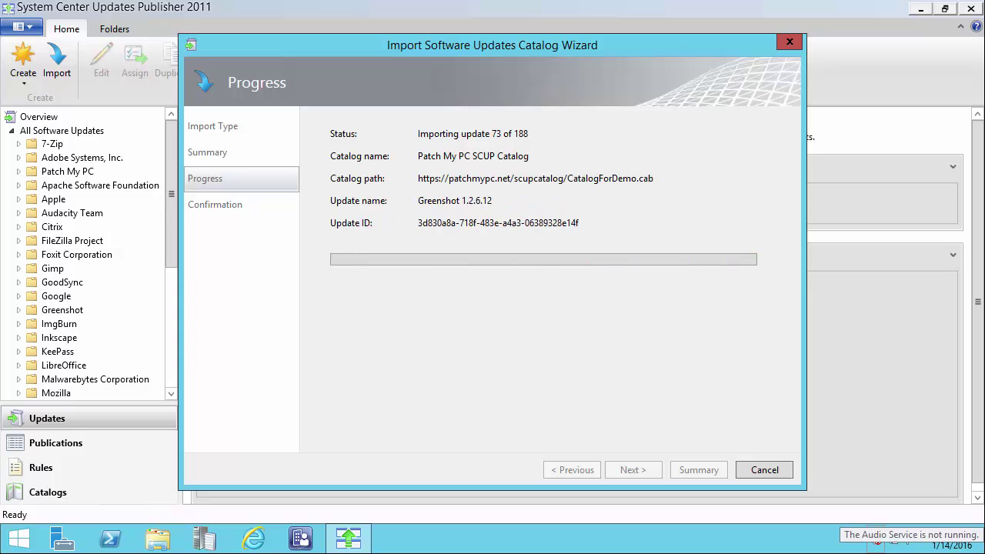